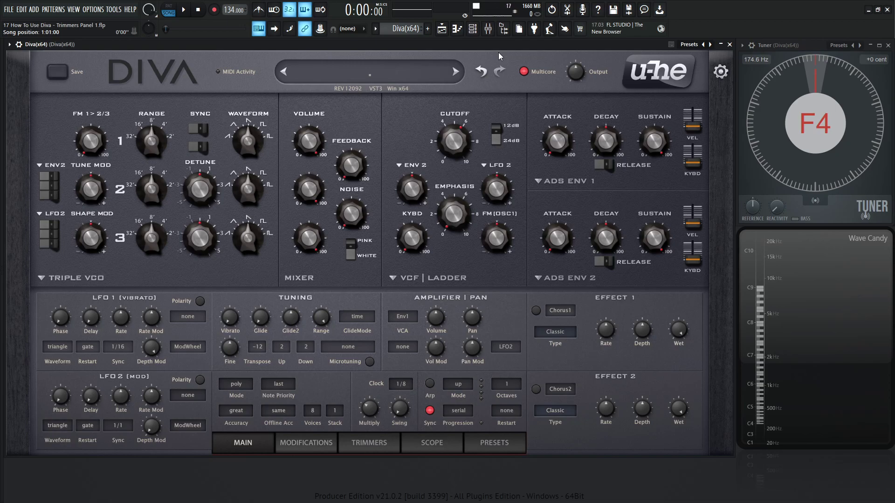
Bring up Diva's patch options menu, then cancel the patch name edit
mouse_move(459, 221)
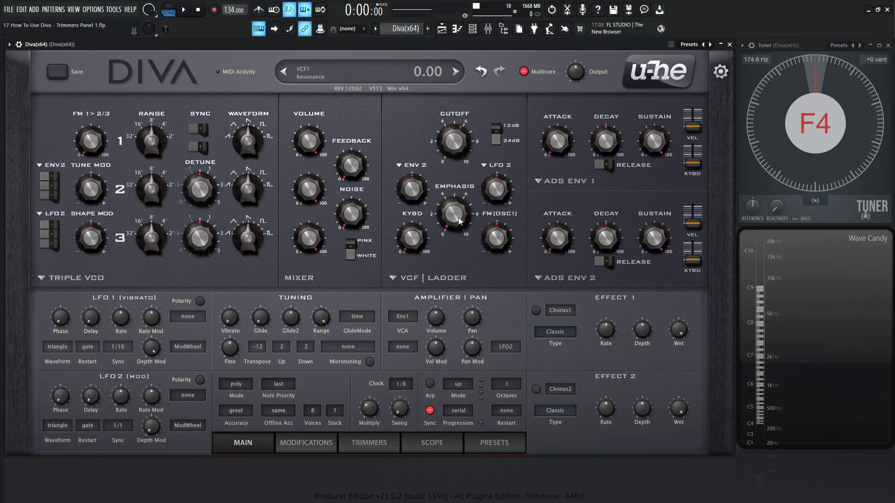
right_click(393, 68)
click(410, 76)
key(Escape)
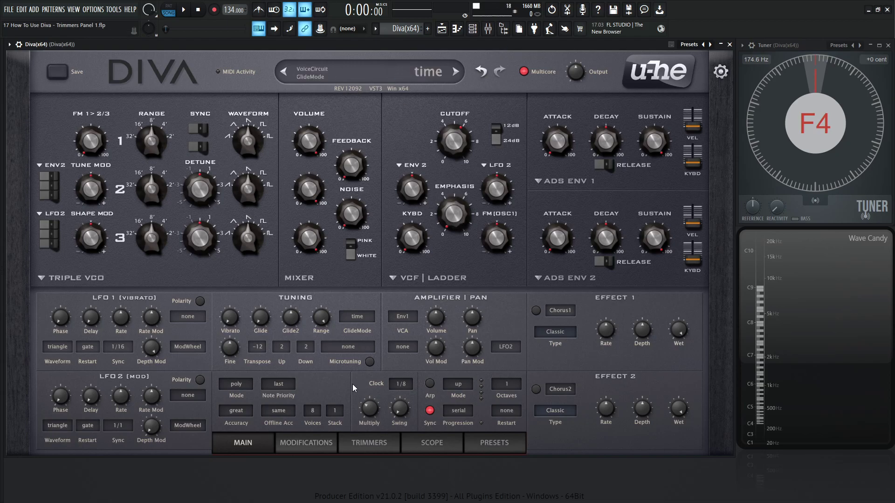
Switch Diva to the Trimmers page and audition the 8 voices with F4 notes
click(370, 444)
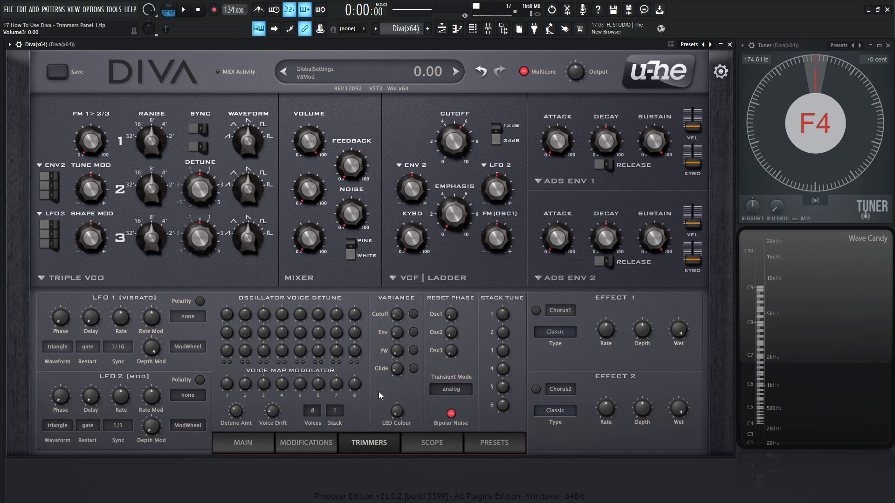
key(v)
key(v)
key(v)
key(v)
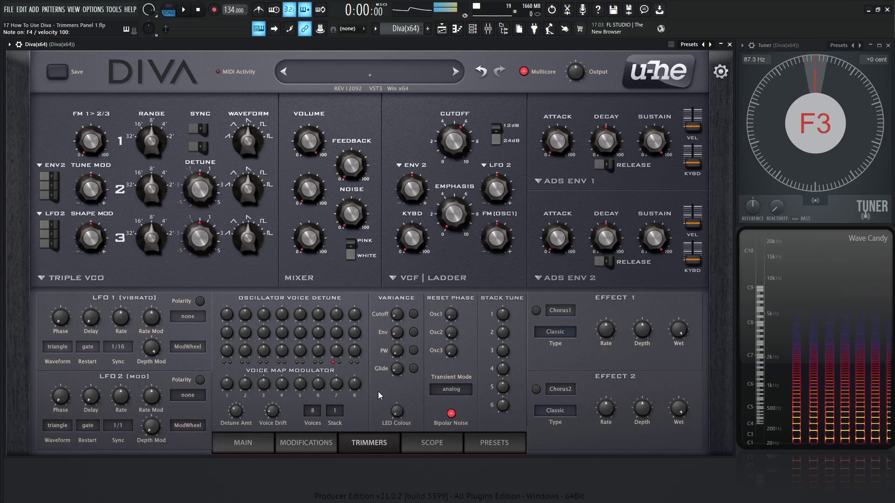
key(v)
key(v)
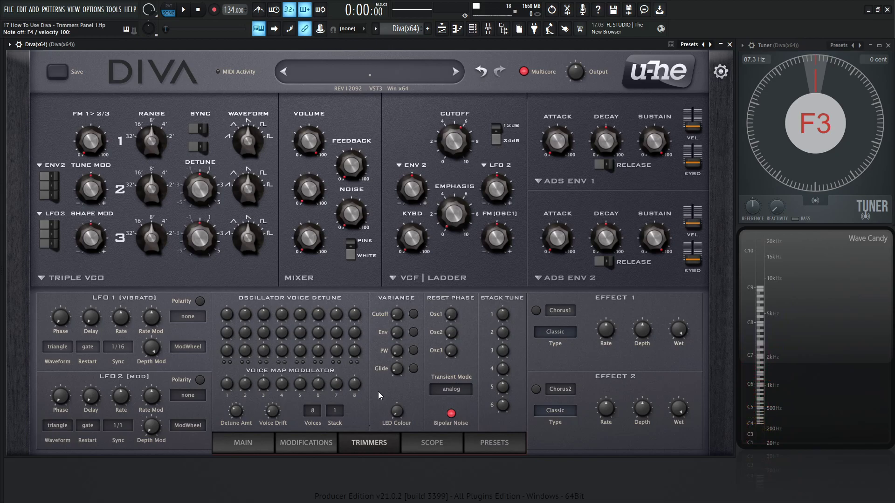
Change Voices from 8 to 4 in the Trimmers page and audition with F4
click(318, 413)
click(332, 437)
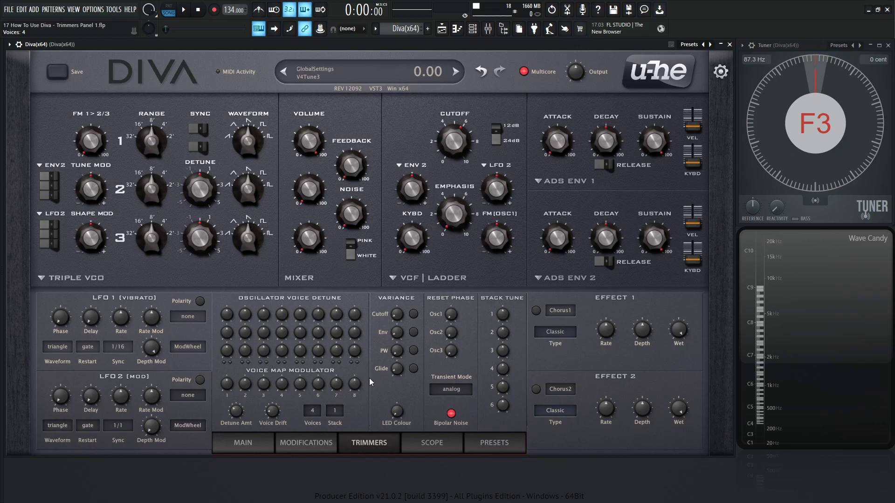
key(v)
key(v)
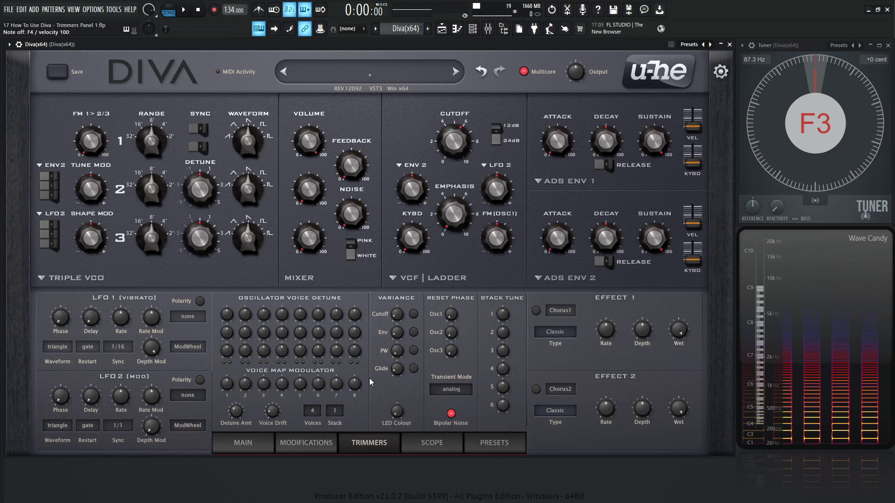
mouse_move(333, 400)
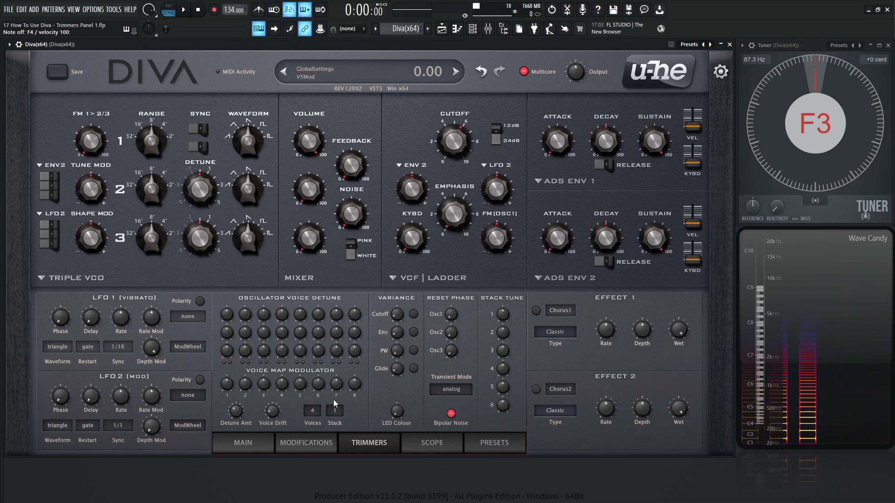
Set Voices to 16, keeping Stack at 1, and audition with F4
mouse_move(385, 412)
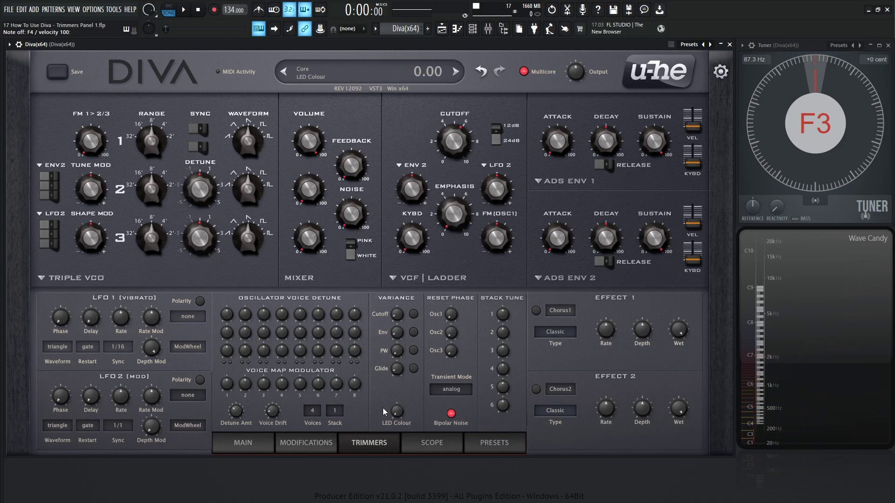
click(312, 411)
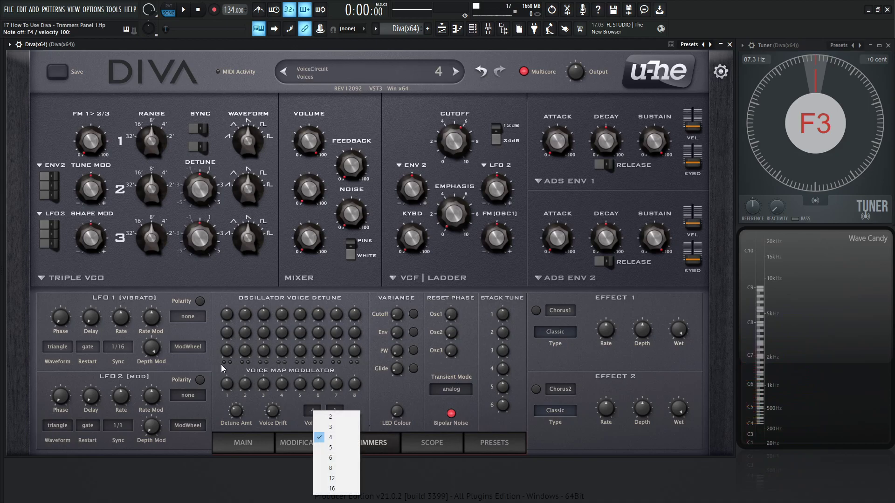
click(343, 488)
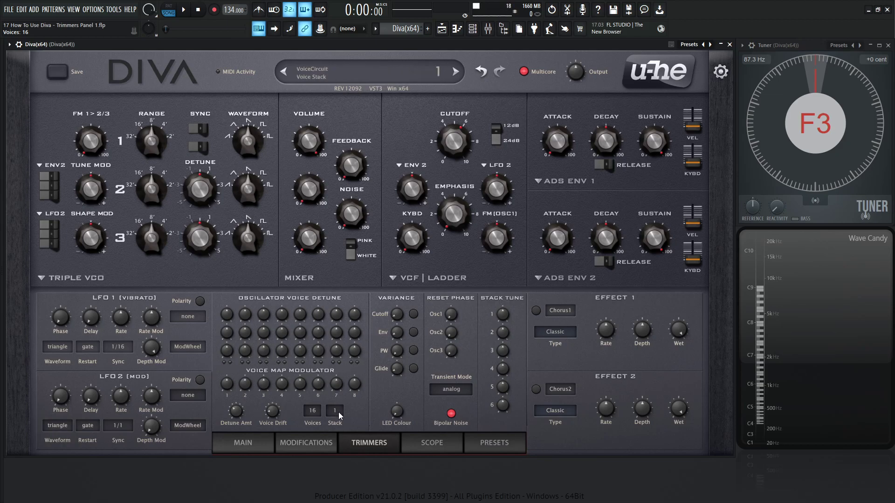
key(v)
key(v)
key(v)
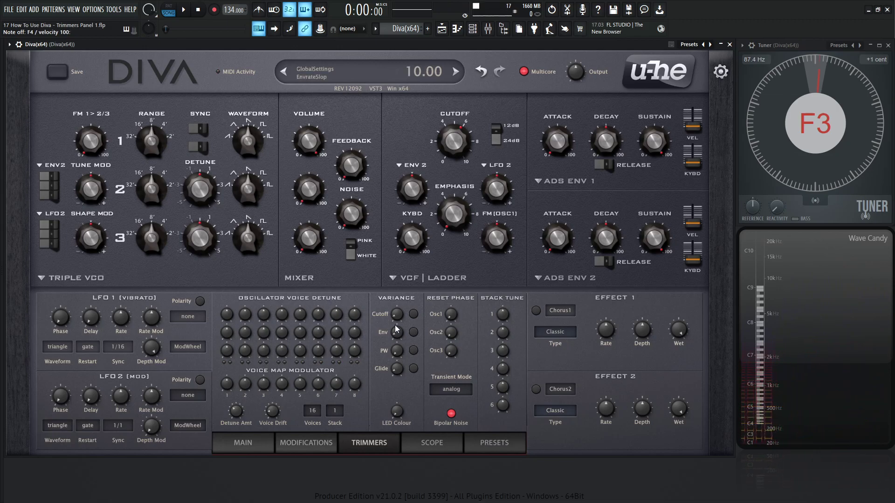
Drop Voices from 16 to 2 and play F4 to hear the result
click(317, 414)
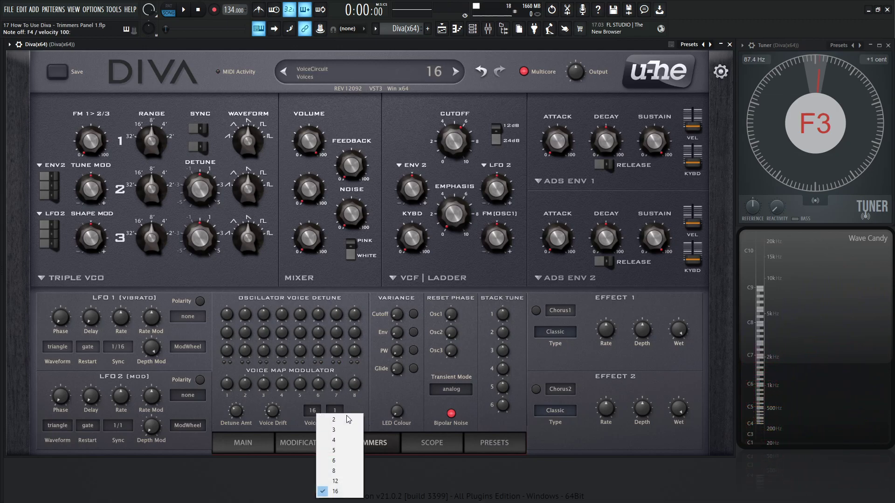
click(334, 420)
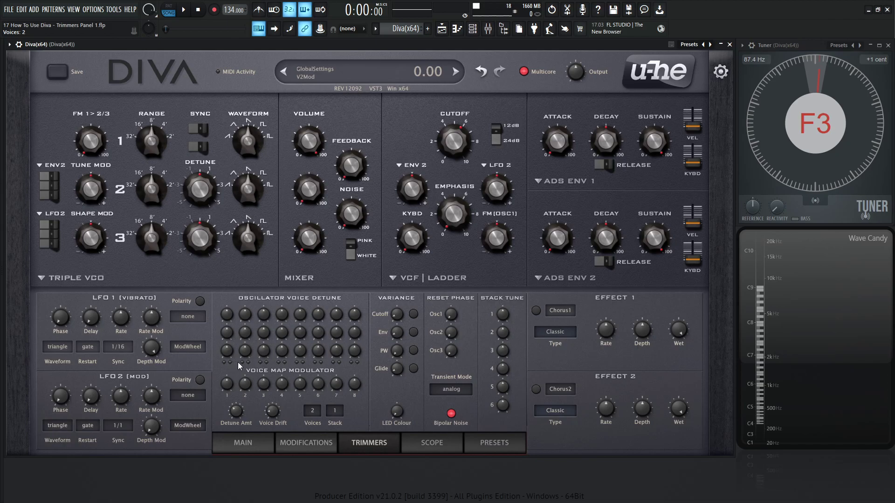
key(v)
key(v)
key(v)
key(v)
key(v)
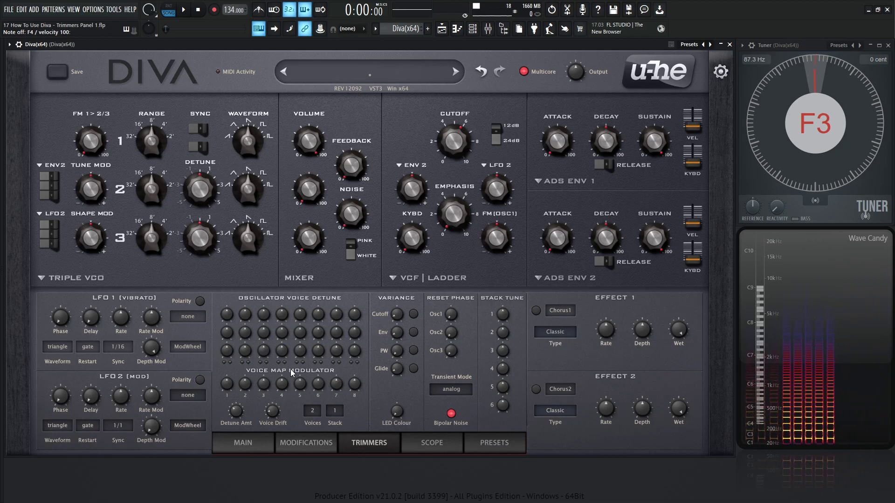
mouse_move(321, 138)
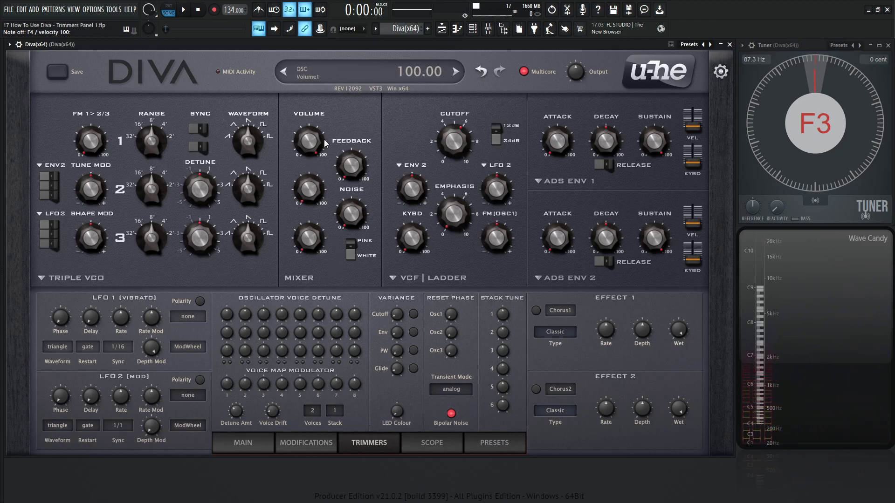
mouse_move(312, 182)
mouse_move(223, 319)
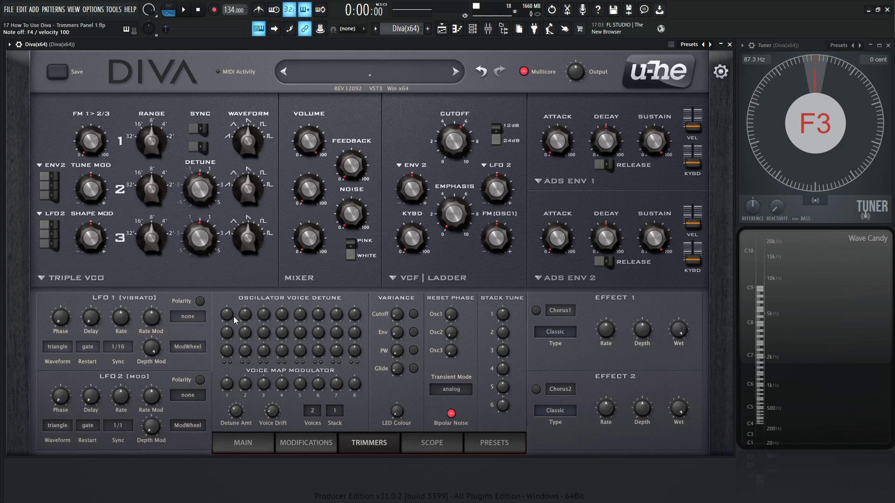
Set Voices to 3 and audition with F4
click(313, 411)
click(330, 427)
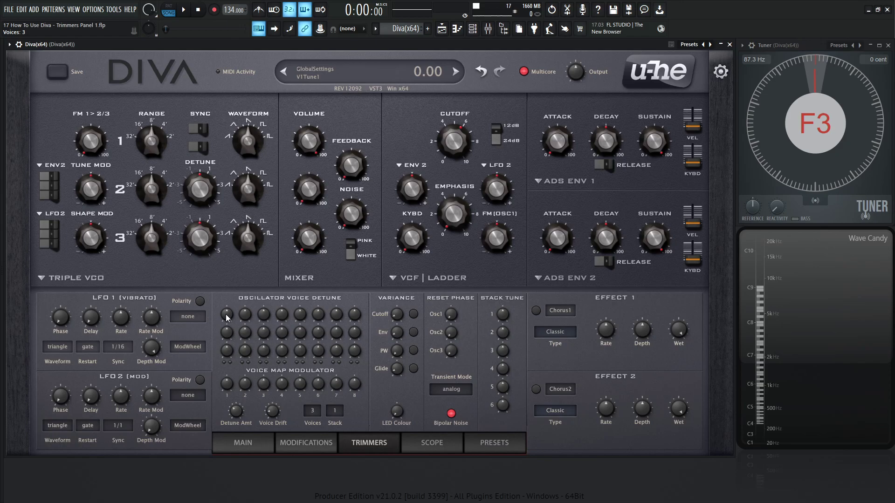
key(v)
key(v)
key(v)
key(v)
key(v)
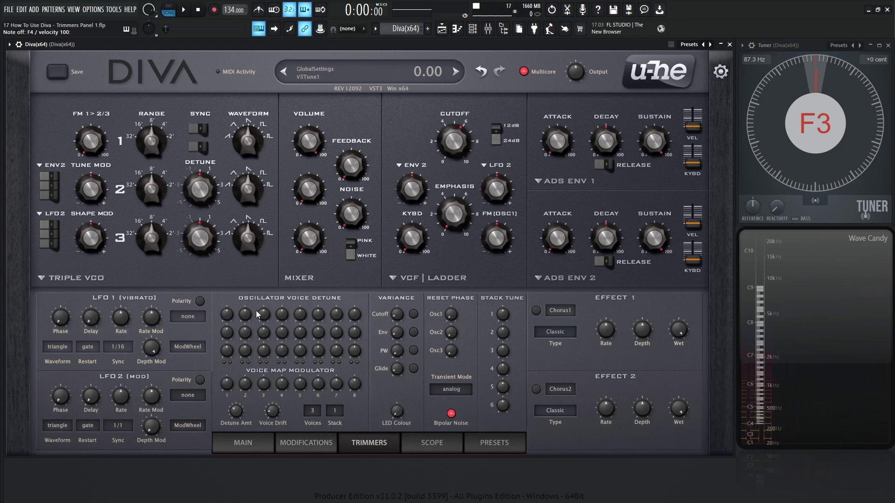
Sweep voice 3's first oscillator detune knob (V3Tune1), ending fully down at -100
drag(261, 311, 264, 354)
key(v)
key(v)
key(v)
key(v)
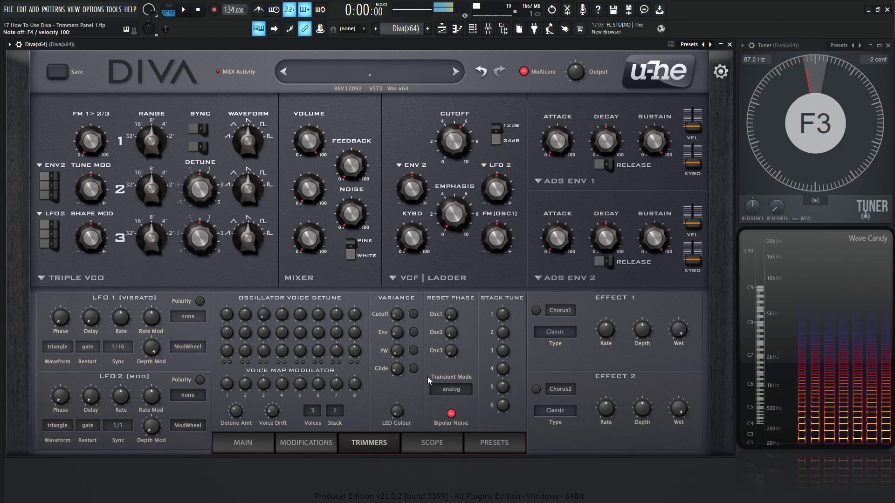
mouse_move(268, 319)
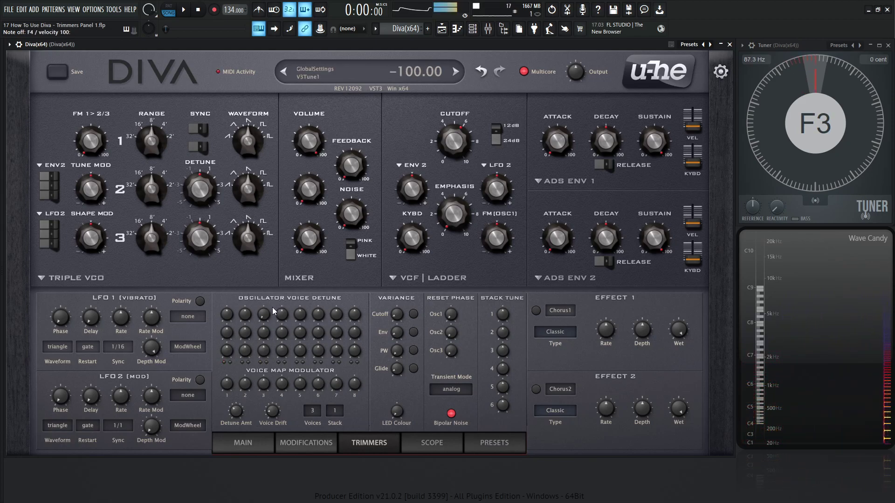
drag(264, 314, 264, 252)
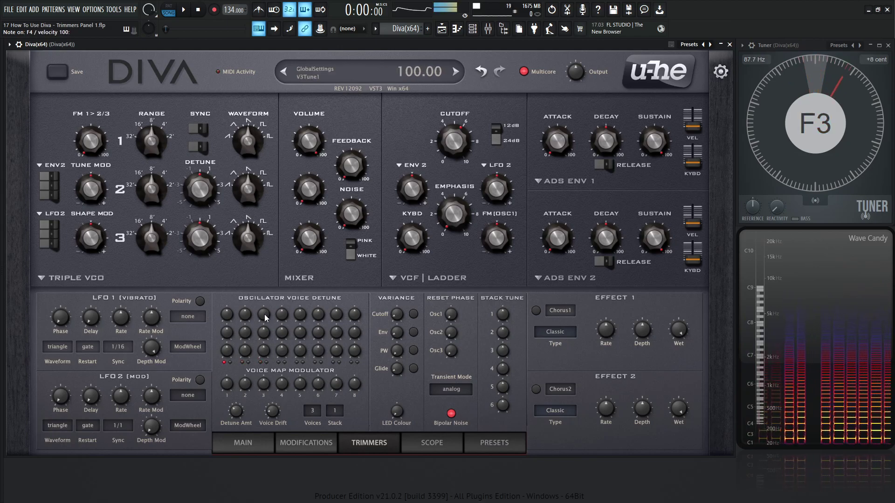
drag(266, 314, 273, 399)
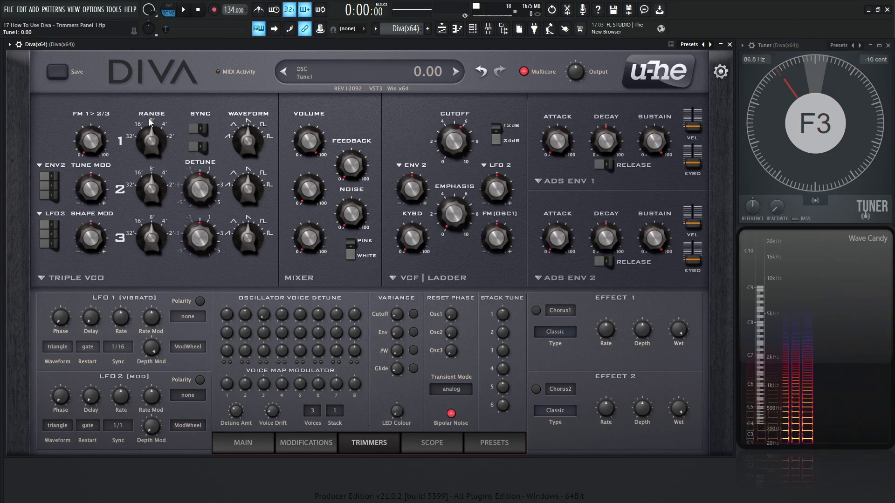
key(v)
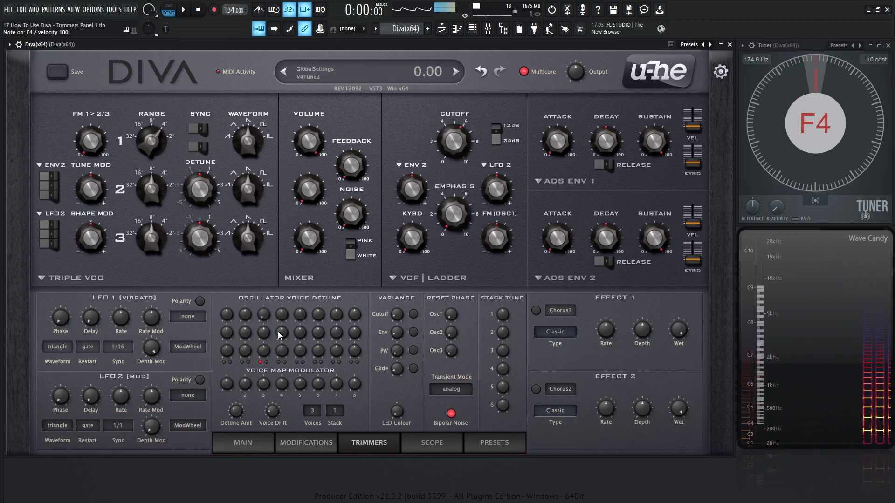
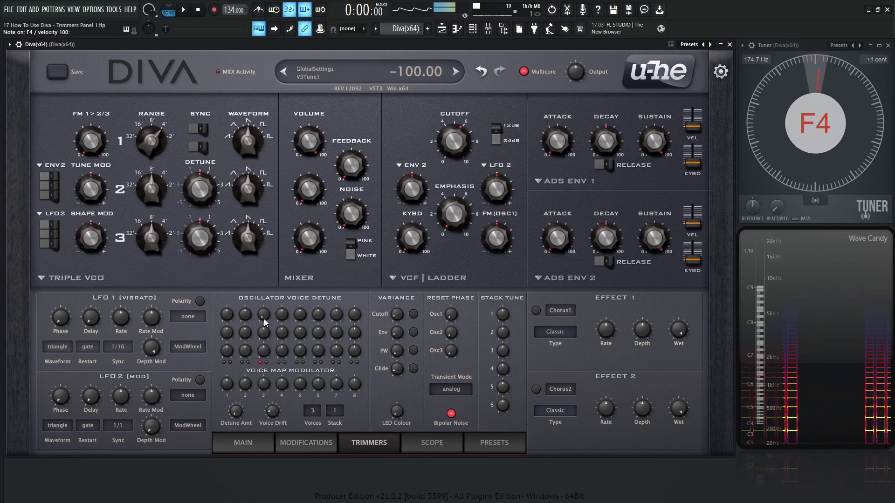
Set Voices to 2, play F4, and raise the Detune Amt (TuneSlop) to 100
mouse_move(264, 319)
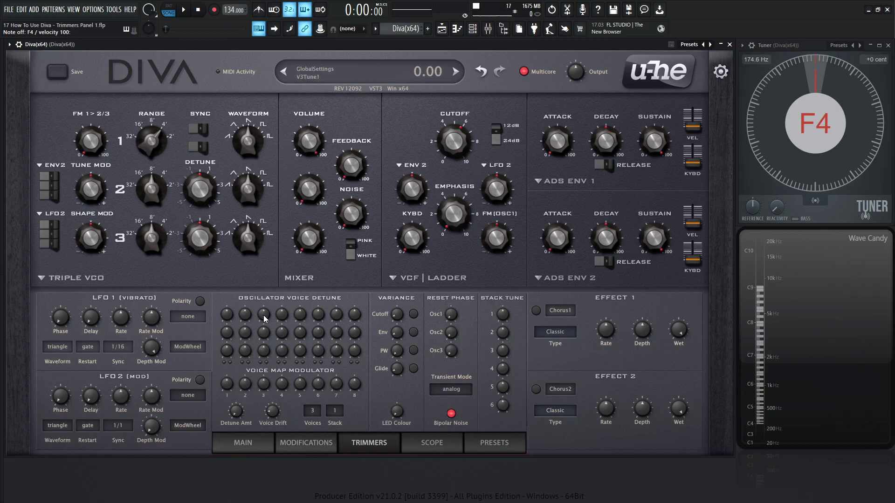
click(312, 411)
click(326, 423)
key(v)
key(v)
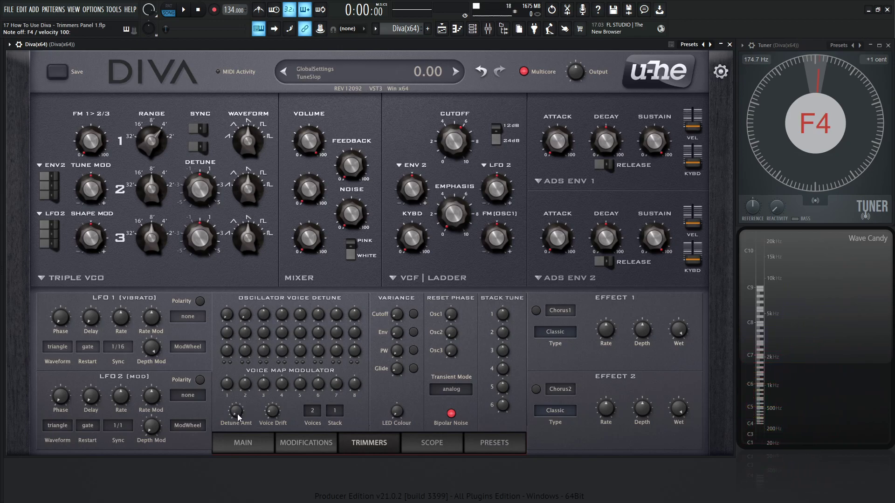
drag(236, 413, 253, 362)
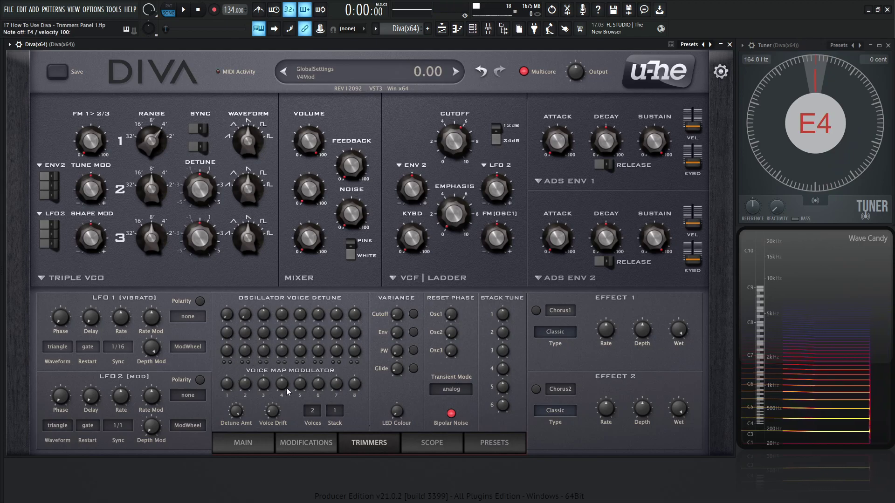
Sweep the global Detune Amt from 0 up to its maximum of 100
drag(239, 414, 242, 465)
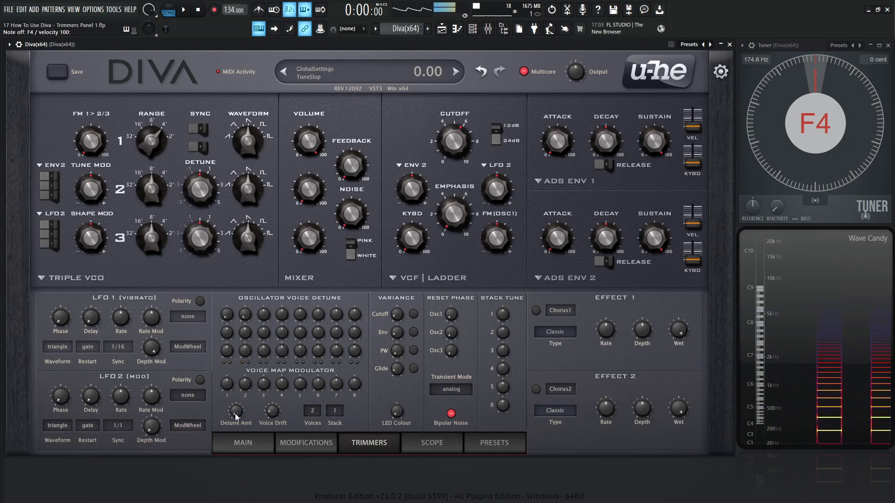
scroll(237, 412, up, 1)
drag(234, 398, 245, 358)
scroll(238, 410, up, 20)
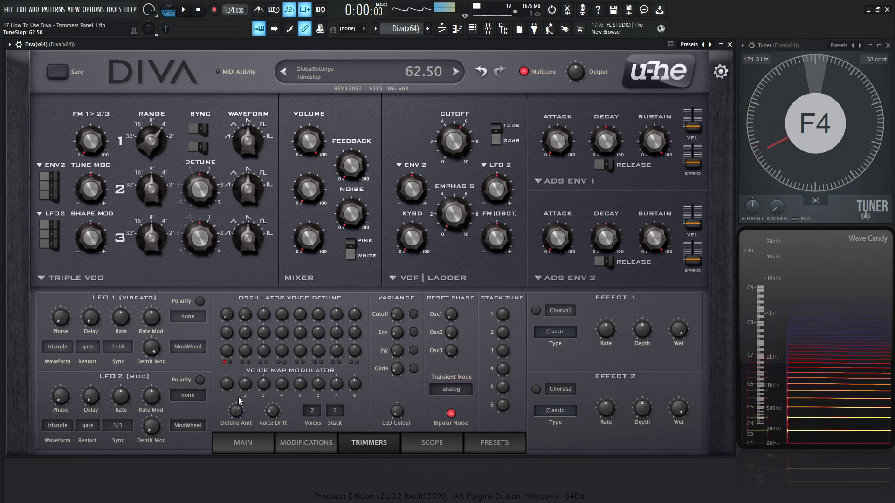
drag(251, 355, 257, 326)
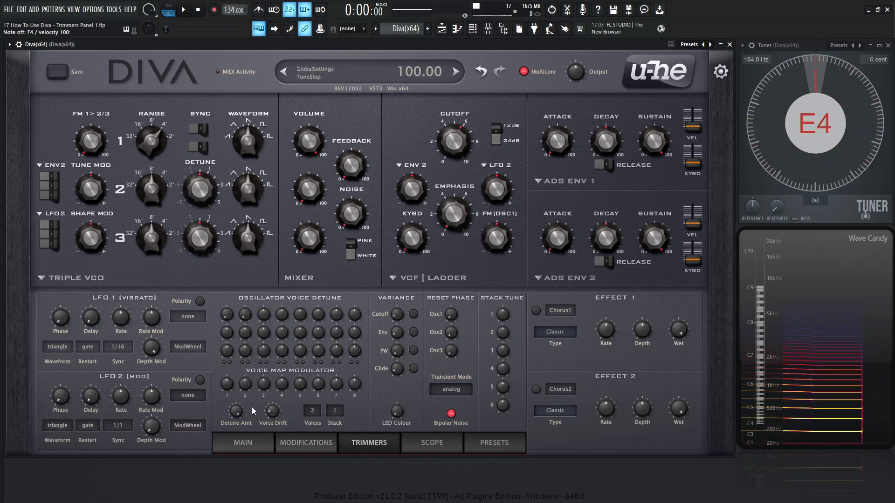
Reset Detune Amt to 35, compare it with no detune on F4, then restore 35
mouse_move(233, 416)
mouse_move(282, 410)
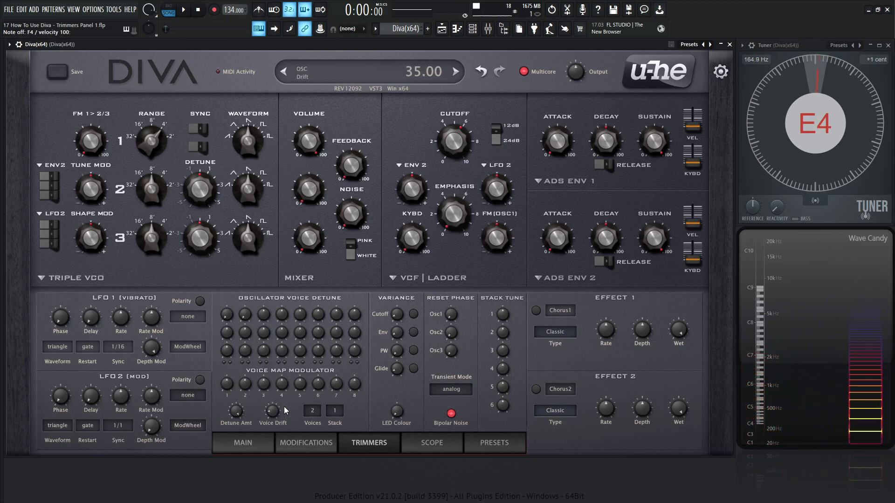
double_click(236, 414)
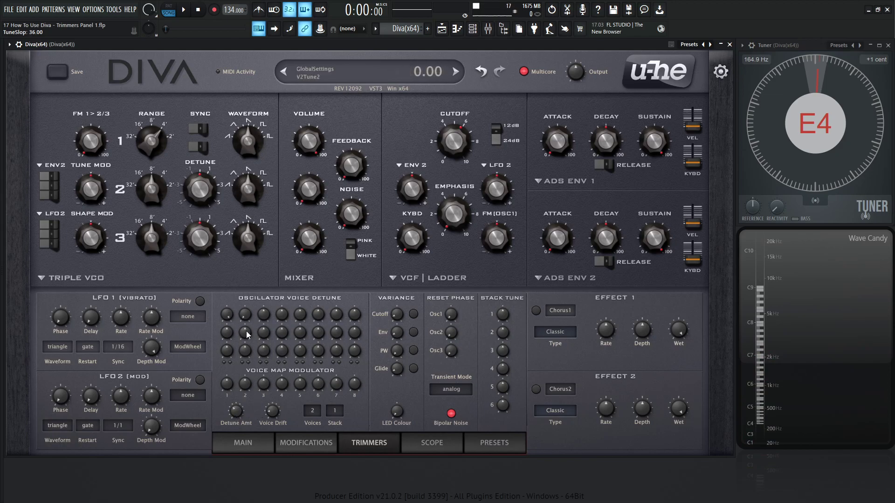
key(v)
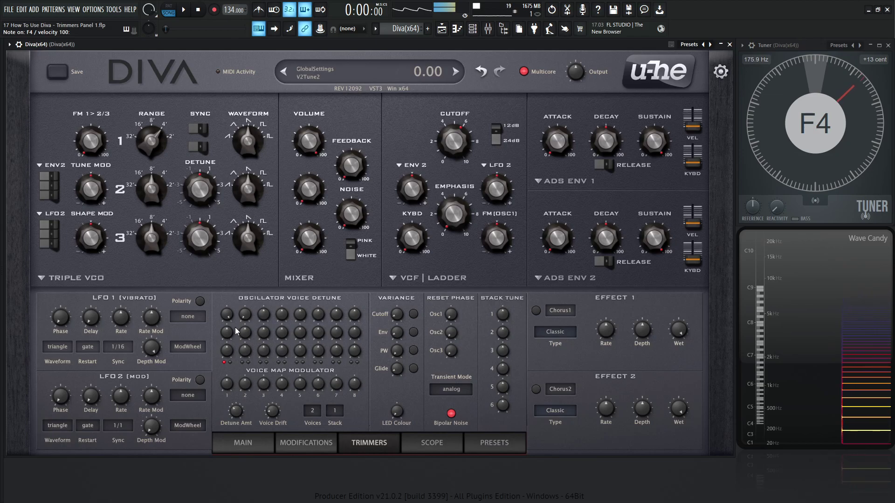
drag(235, 411, 228, 478)
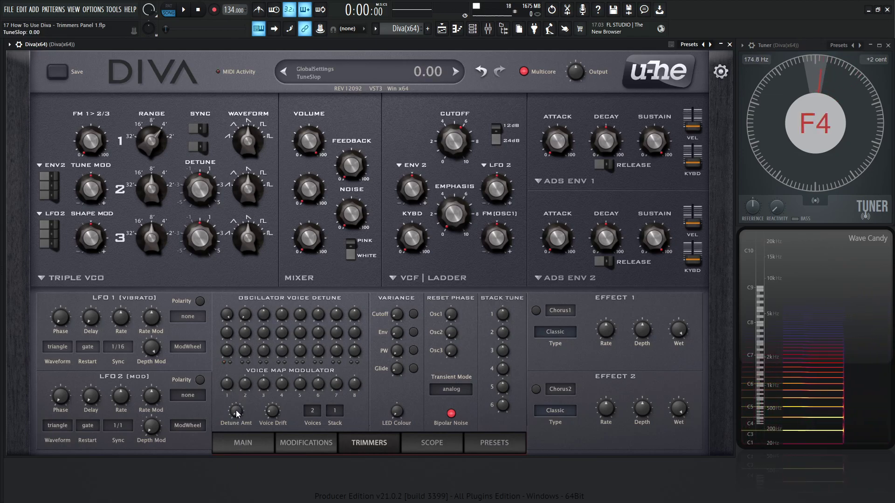
key(v)
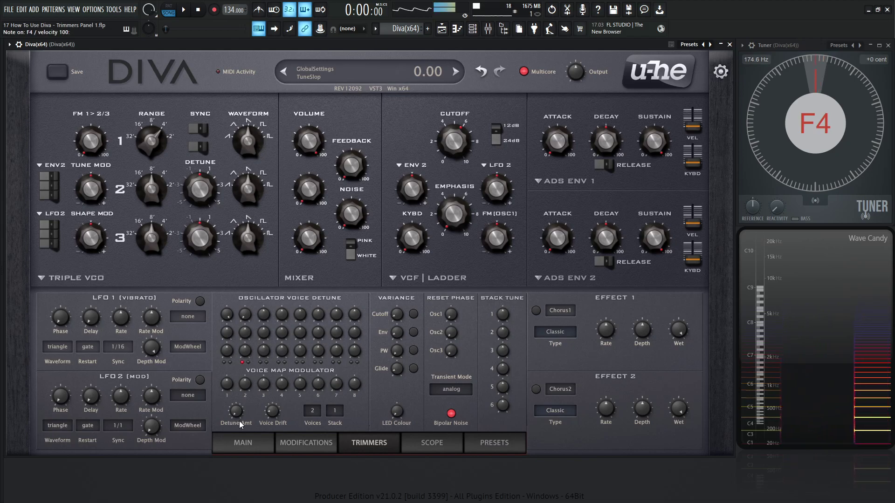
double_click(237, 414)
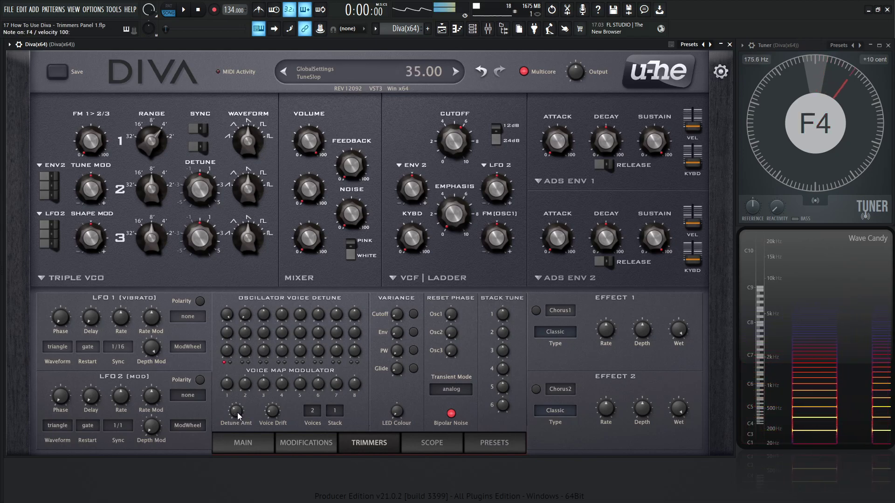
key(v)
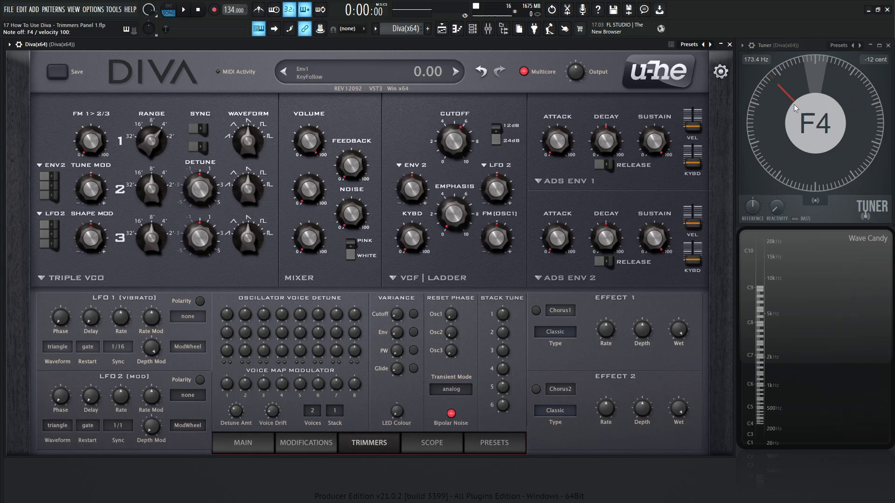
Raise Voice Drift to 200, audition F4, and turn the Output down to 34
drag(273, 361, 272, 358)
key(v)
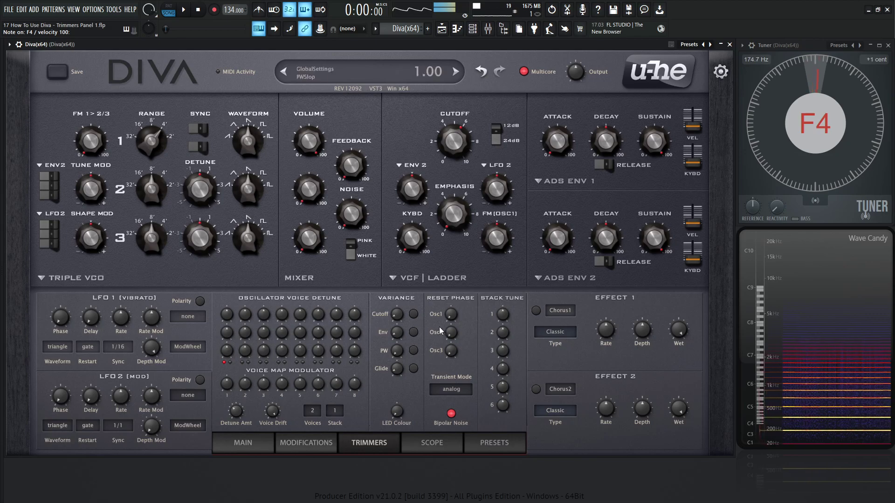
drag(575, 75, 579, 90)
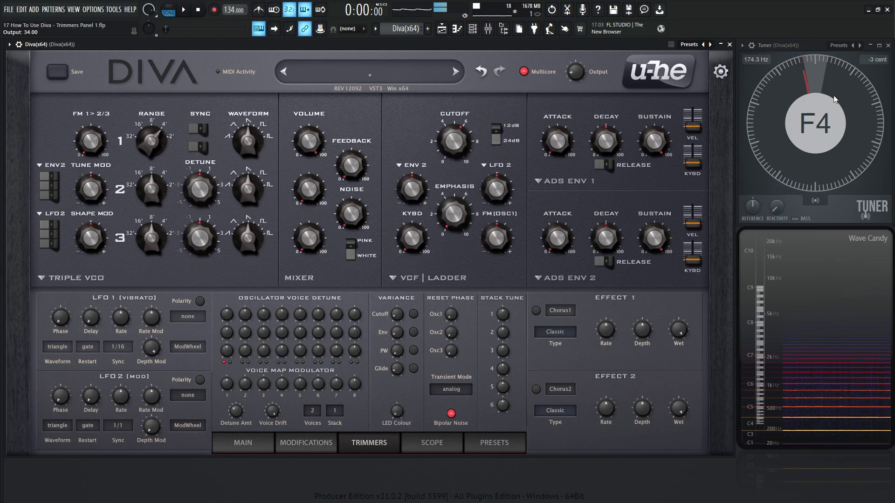
Try Voice Drift between about 90 and 200 on F4, settling it around 94
drag(281, 415, 271, 448)
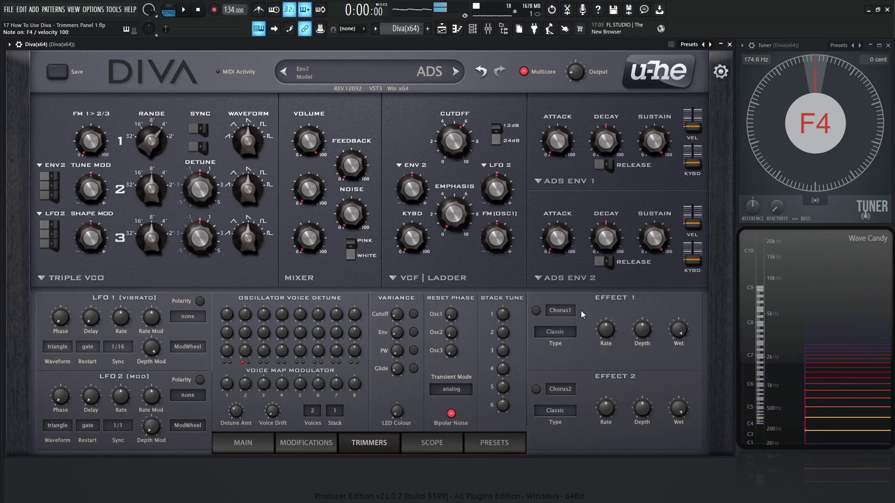
drag(273, 412, 279, 349)
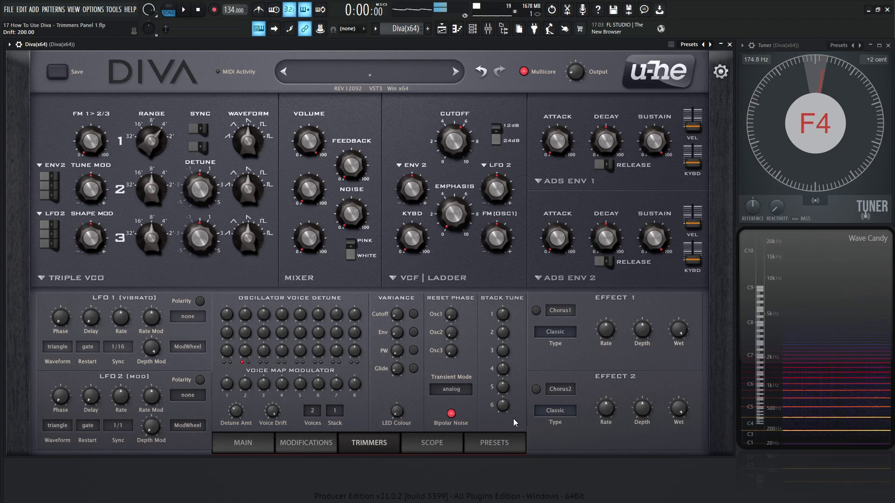
key(v)
key(v)
key(v)
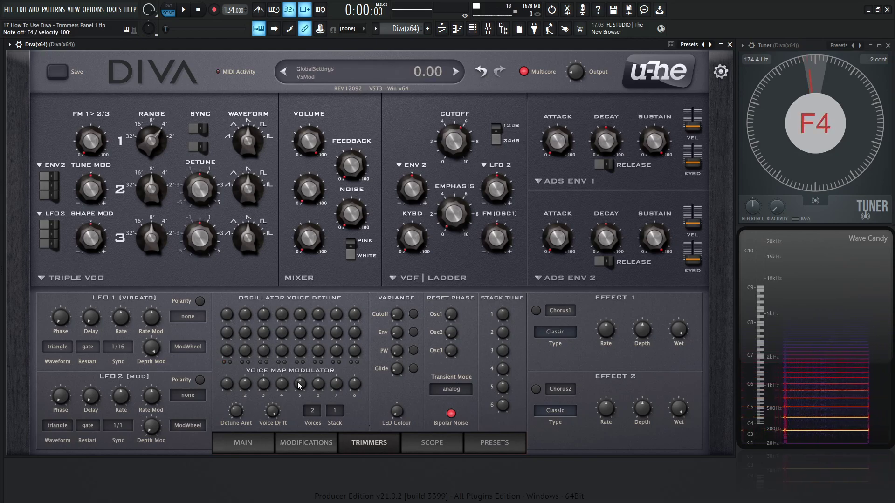
mouse_move(272, 411)
mouse_down()
mouse_move(274, 443)
mouse_move(272, 415)
mouse_up()
key(v)
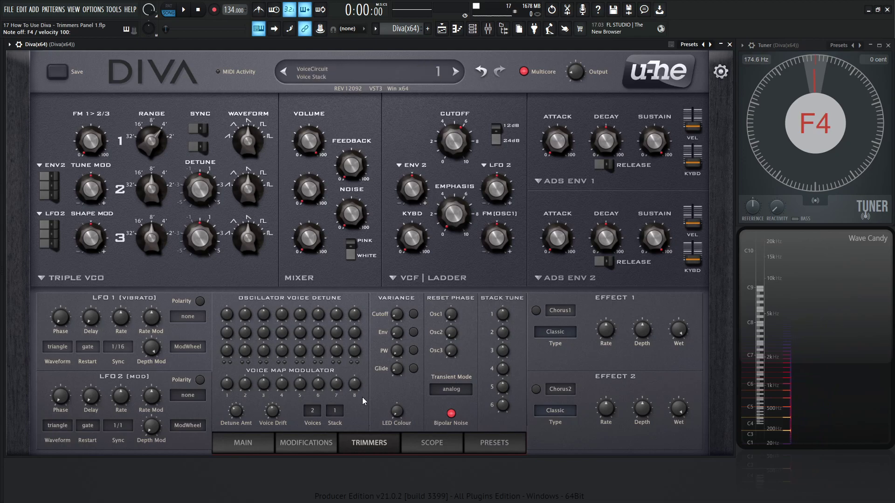
Reset Voice Drift to 35 and make VoiceMap the Pan Mod source on the Main page
double_click(273, 413)
double_click(236, 414)
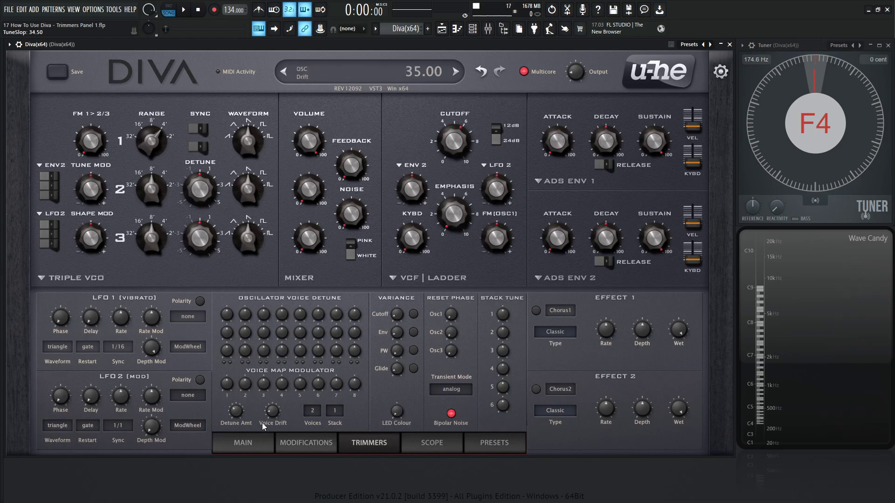
click(243, 442)
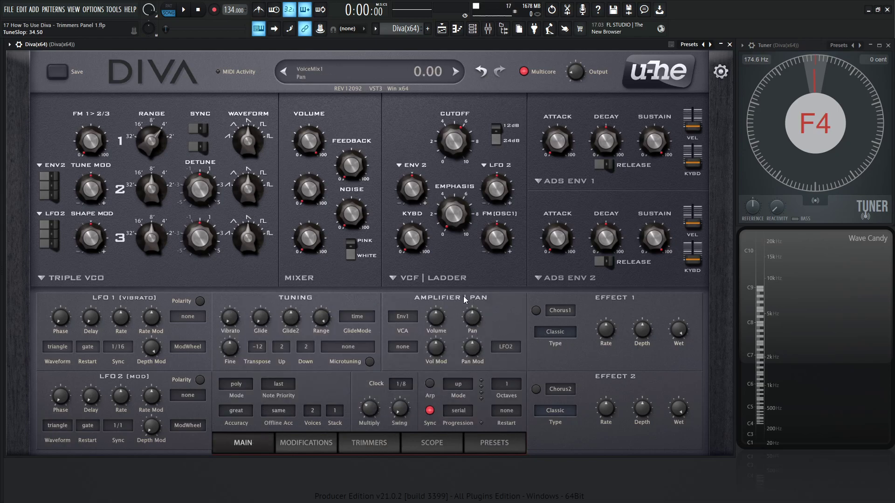
click(507, 348)
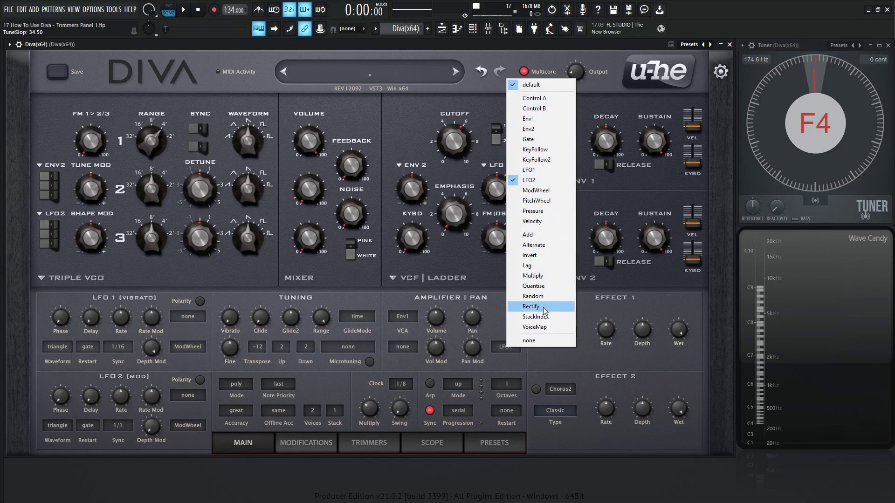
click(534, 327)
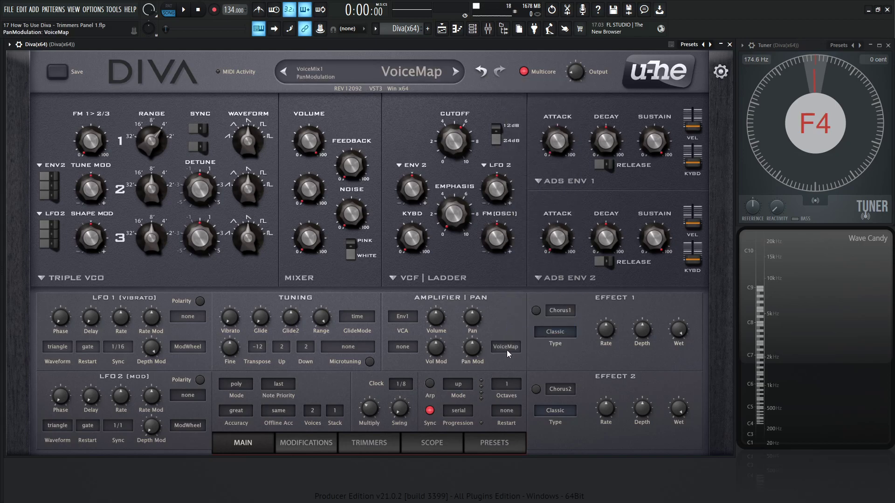
Raise the VoiceMap Pan Mod depth (PanModDepth) to 100
click(366, 445)
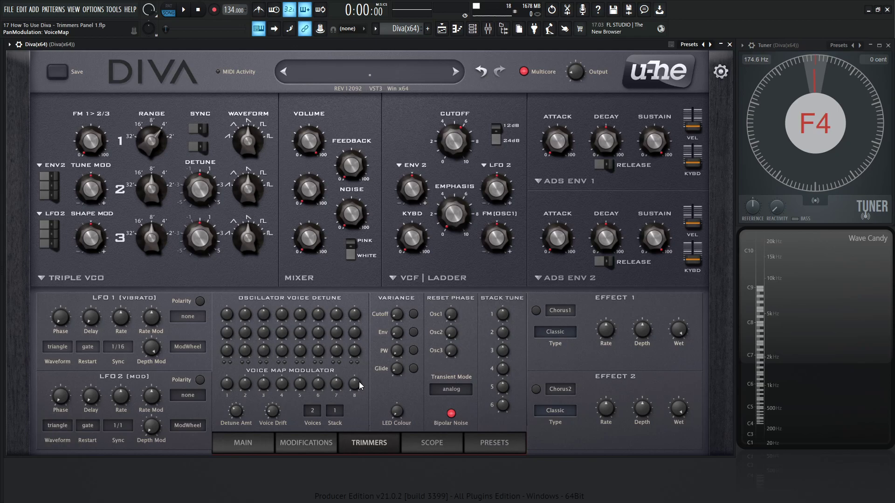
mouse_move(332, 381)
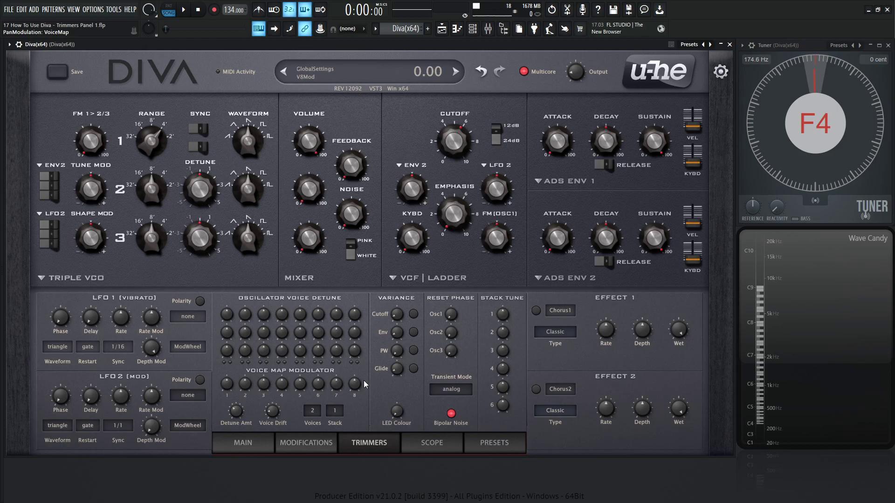
click(251, 445)
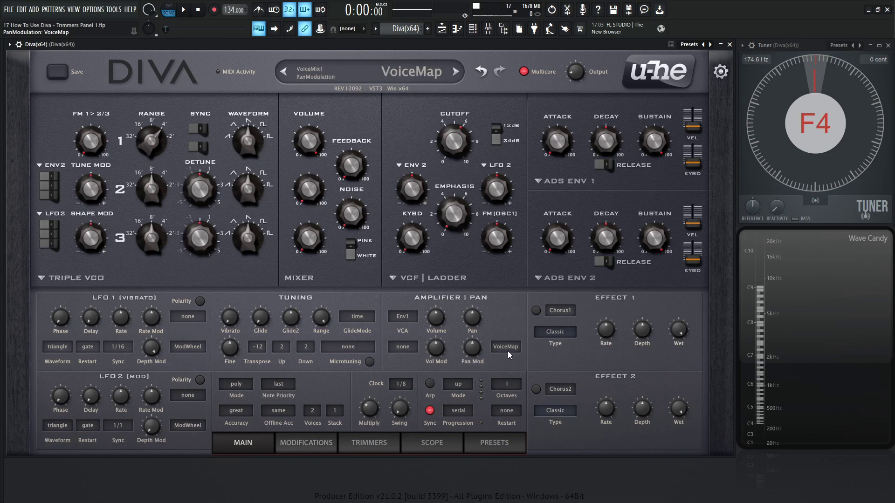
scroll(473, 351, up, 4)
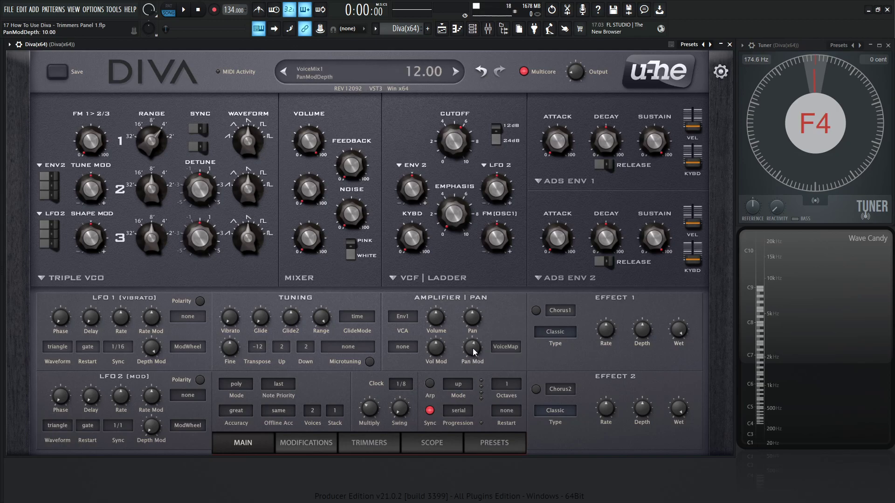
On the Trimmers page, lower voice 1's Voice Map modulation and raise voice 4's to 100
click(375, 440)
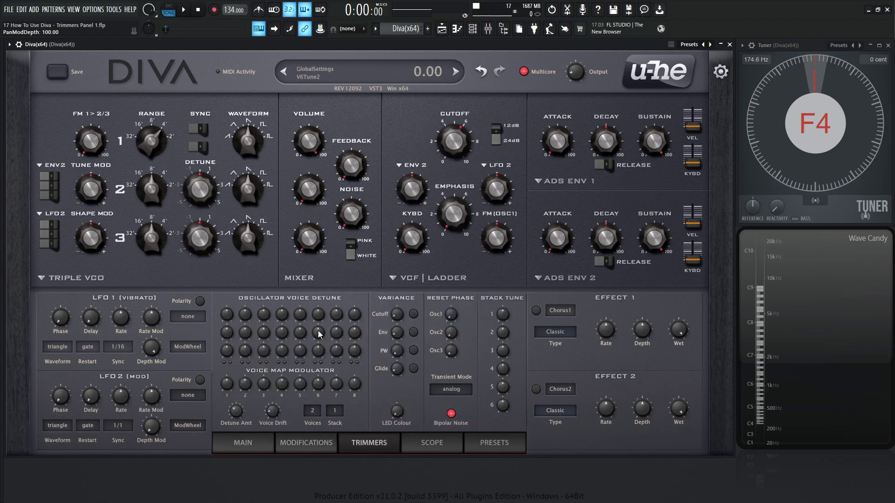
key(v)
key(v)
key(v)
key(v)
key(v)
key(v)
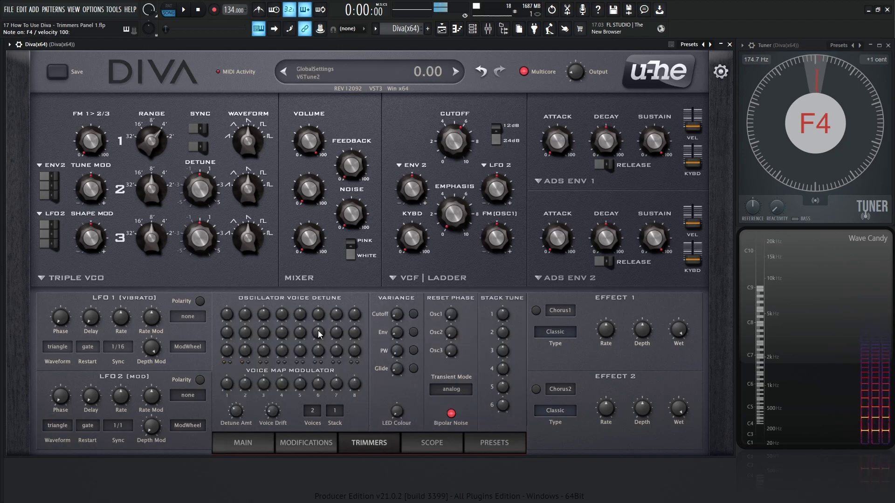
drag(455, 138, 460, 116)
key(v)
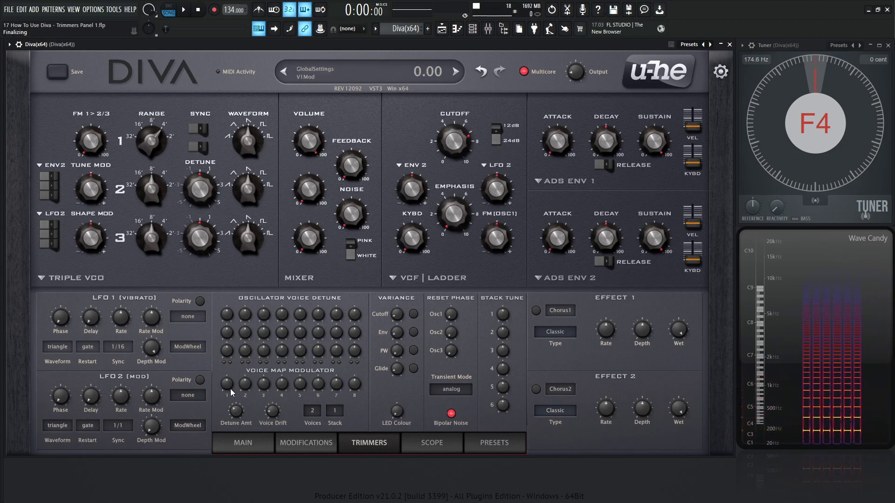
drag(226, 384, 248, 342)
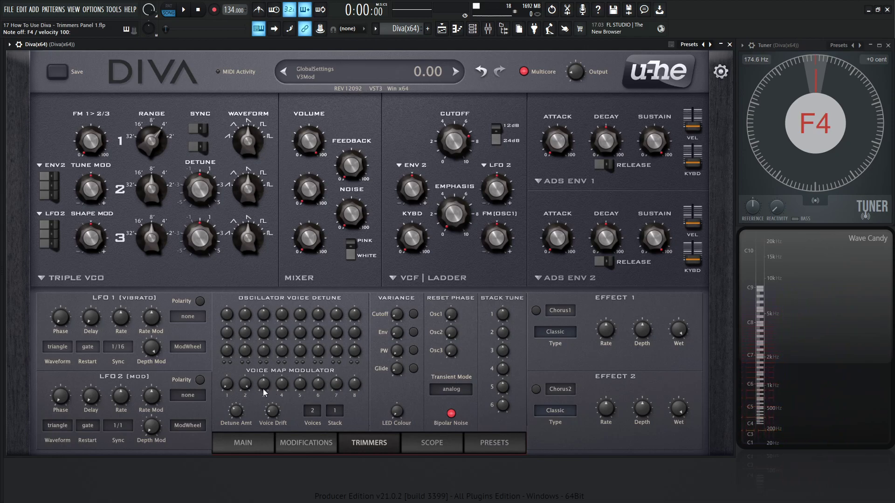
drag(283, 391, 295, 336)
Set Voices to 4 and audition F4 with the VoiceMap pan spread
click(312, 411)
click(332, 436)
key(v)
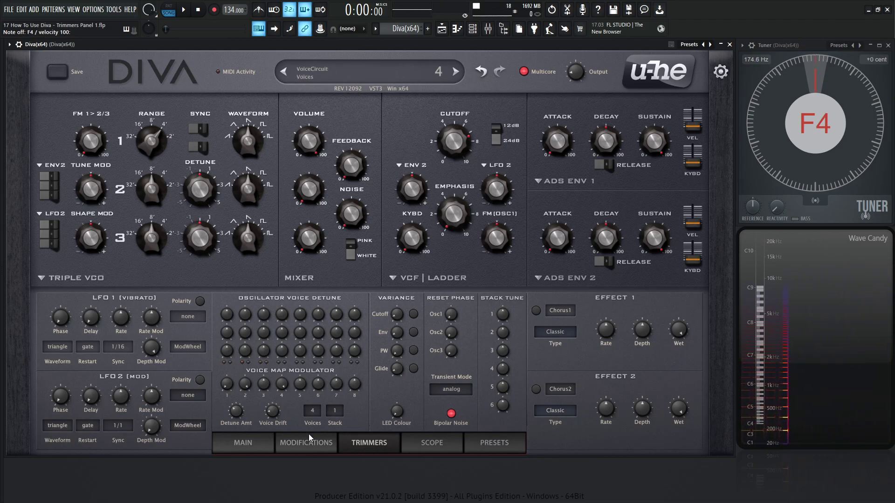
click(256, 442)
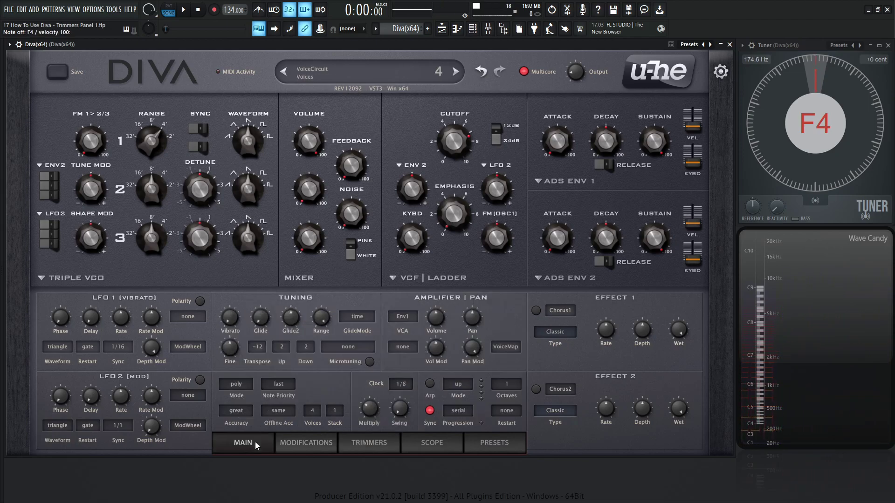
click(372, 445)
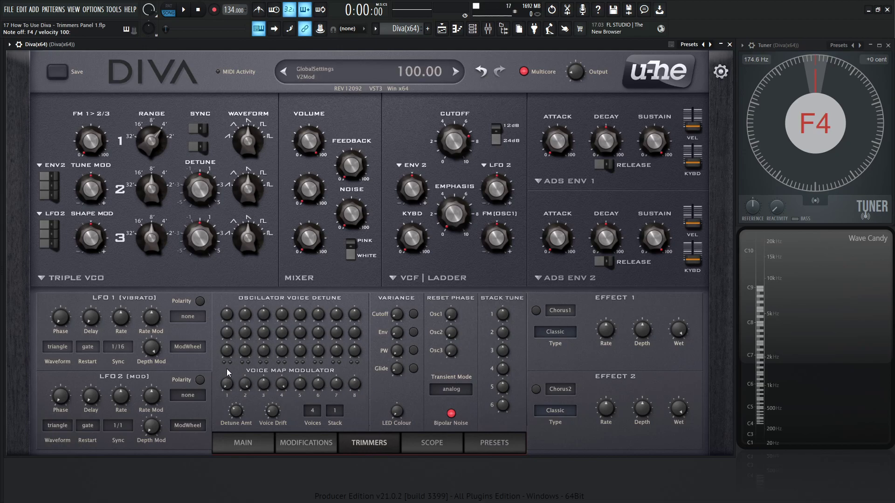
click(312, 411)
click(371, 400)
On the Trimmers page, choose 16 in the Voices list and 4 in the Stack list
click(256, 440)
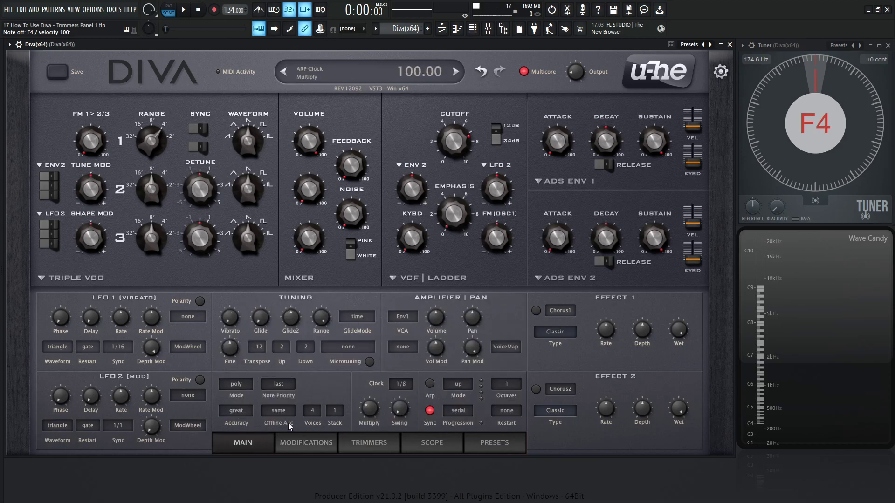
click(369, 446)
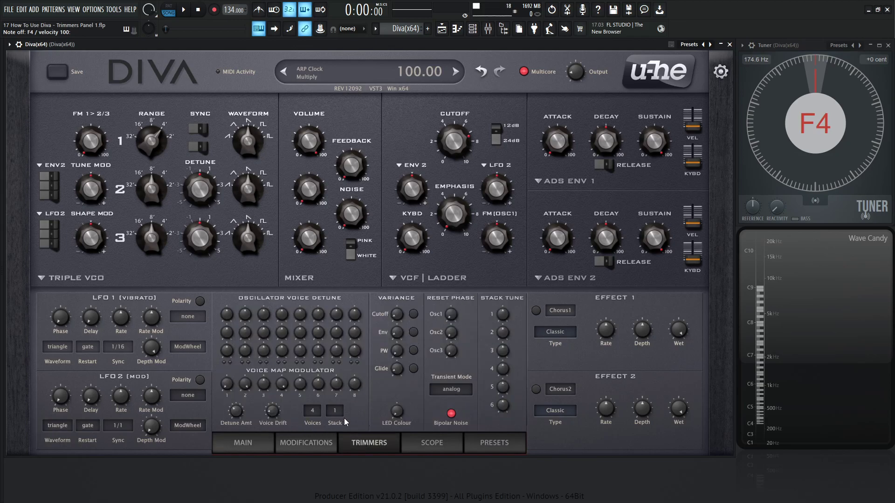
click(317, 415)
click(328, 491)
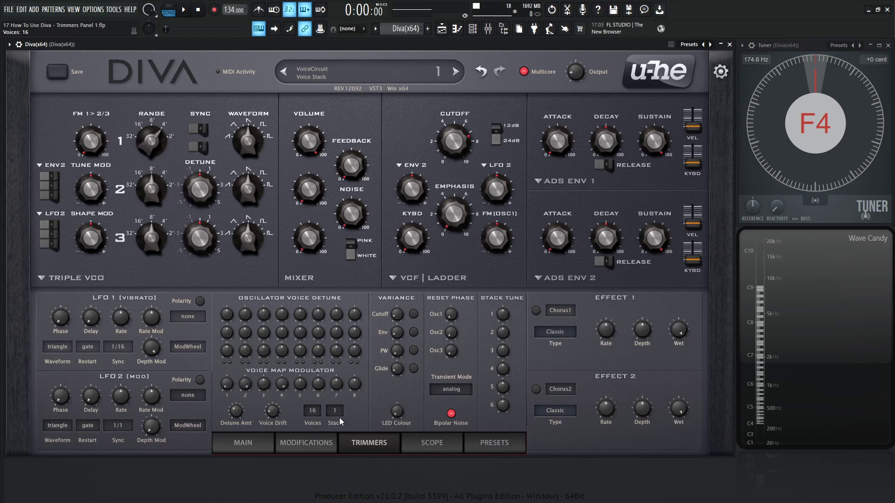
click(336, 415)
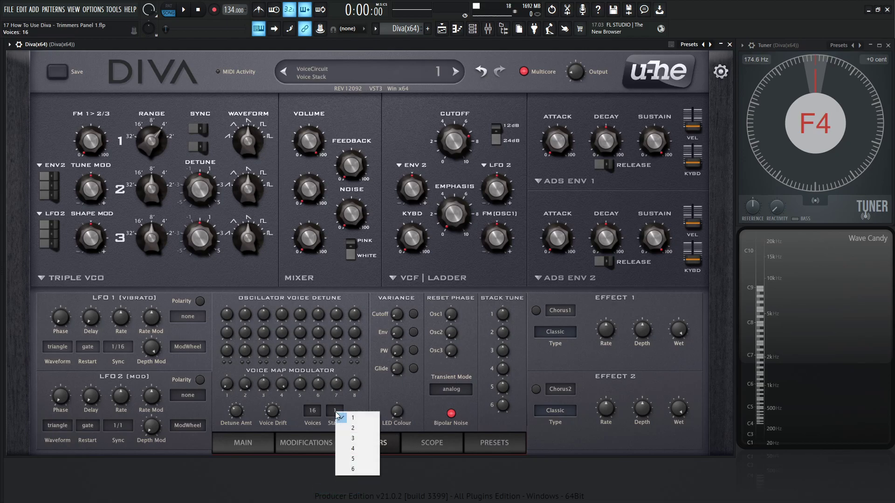
click(355, 448)
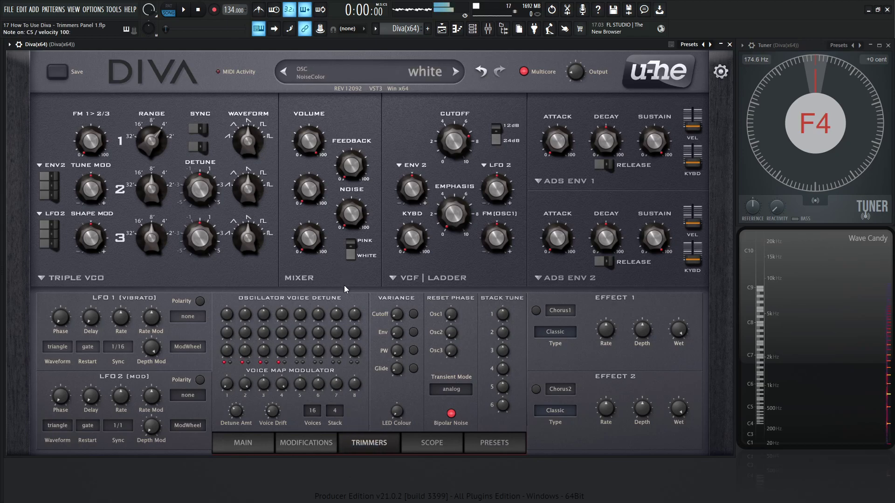
Switch the Pan Mod source to StackIndex and set its depth to 100
click(256, 441)
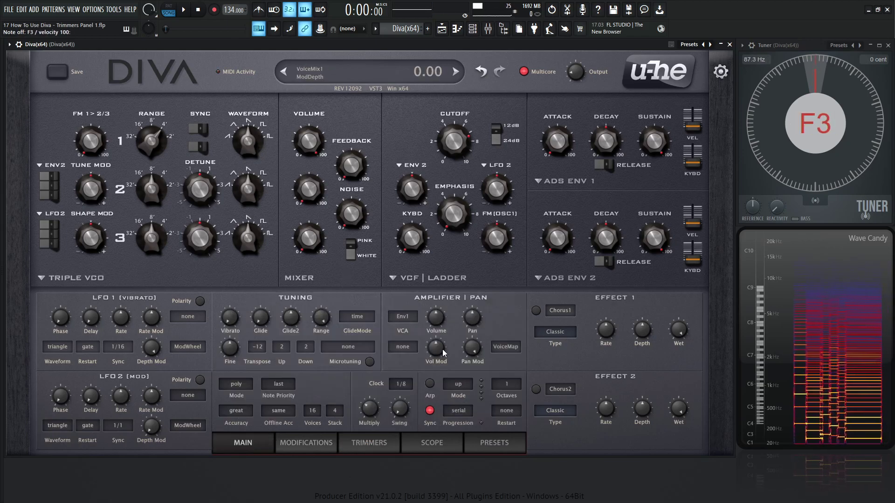
click(506, 347)
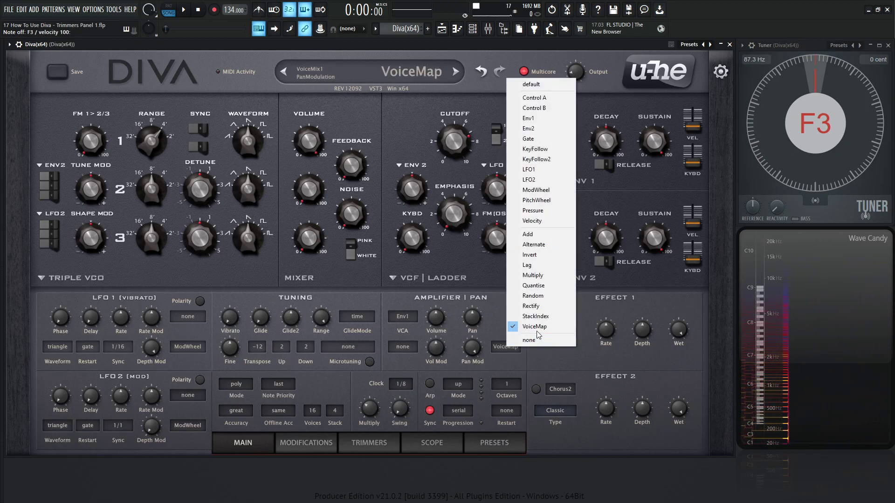
click(520, 316)
double_click(470, 350)
key(z)
key(z)
key(z)
key(z)
key(z)
key(z)
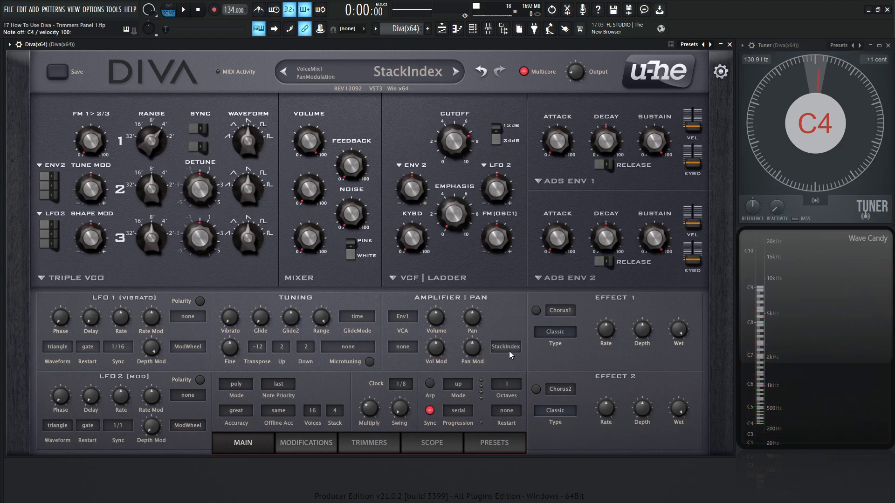
drag(471, 350, 478, 301)
mouse_move(470, 347)
mouse_down()
mouse_move(474, 375)
mouse_move(472, 330)
mouse_up()
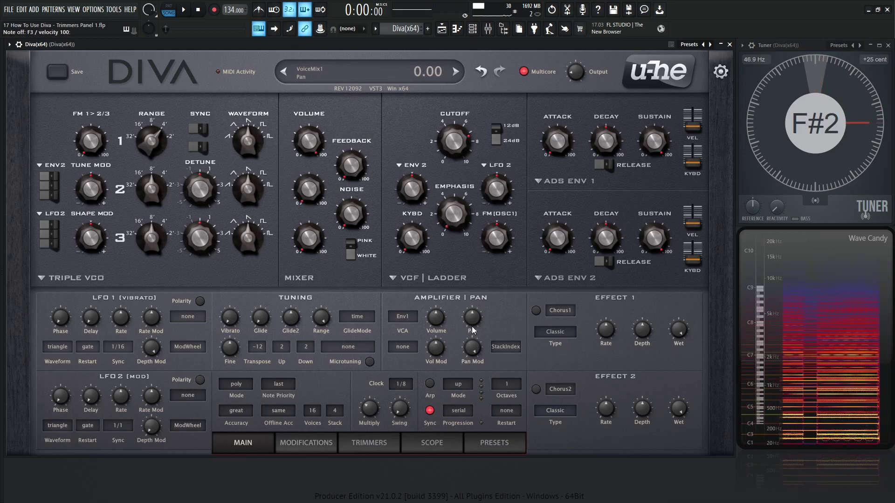
Try stack sizes 2, 3, 5 and 1, leaving the stack at 4
click(338, 410)
click(352, 425)
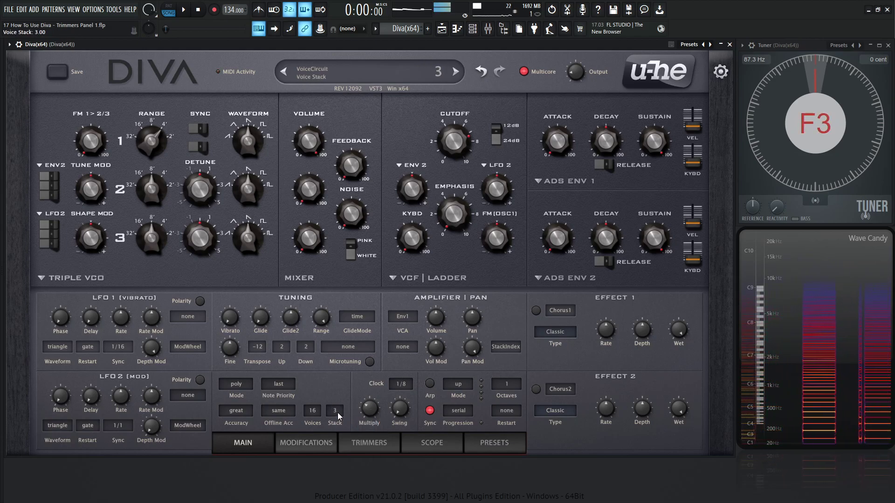
scroll(338, 416, up, 1)
scroll(339, 416, up, 1)
scroll(339, 416, down, 4)
scroll(339, 416, up, 1)
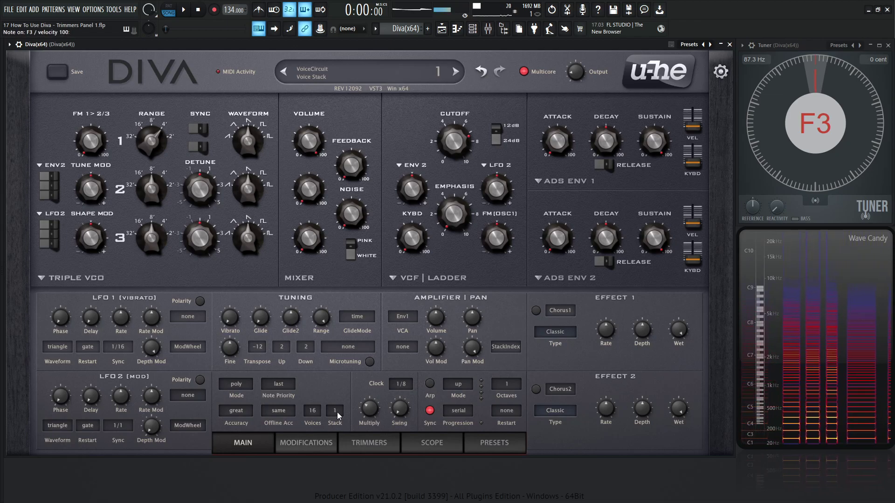
scroll(338, 416, up, 1)
scroll(338, 416, up, 1)
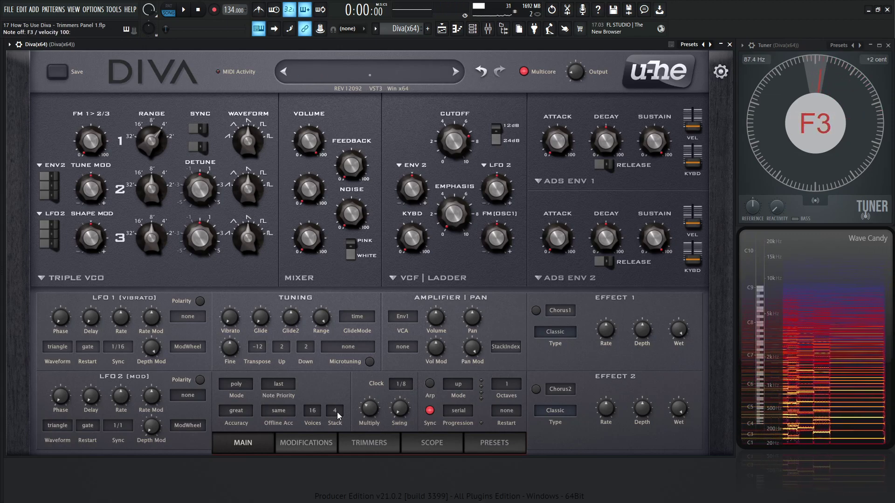
On the Trimmers page, raise oscillator 2's mixer volume and try oscillator 3's, leaving it at zero
click(364, 441)
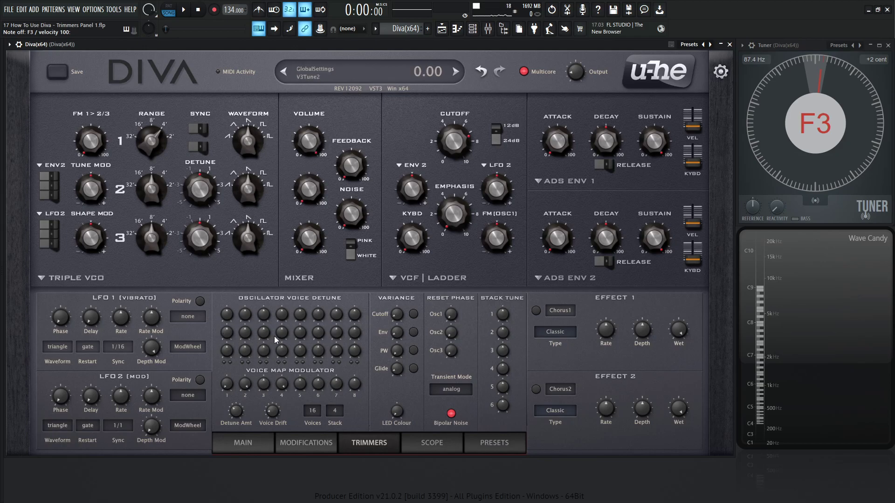
mouse_move(309, 188)
mouse_down()
mouse_move(318, 167)
mouse_move(320, 177)
mouse_up()
drag(315, 244, 298, 290)
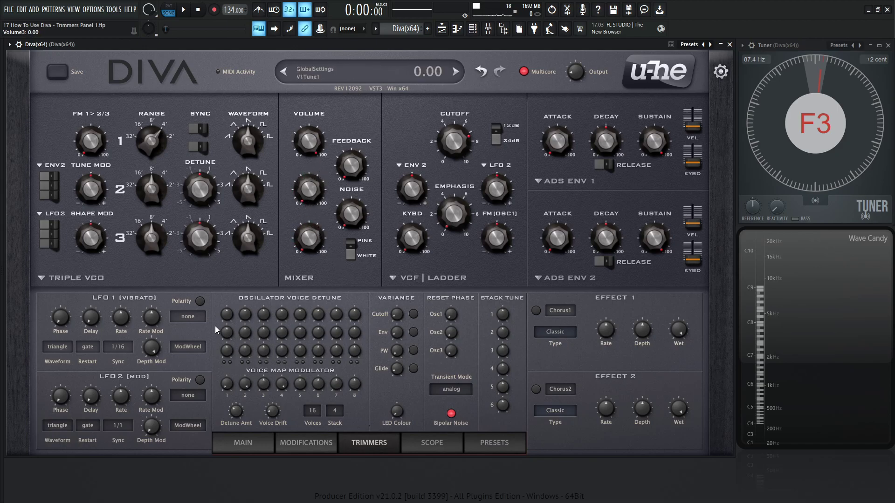